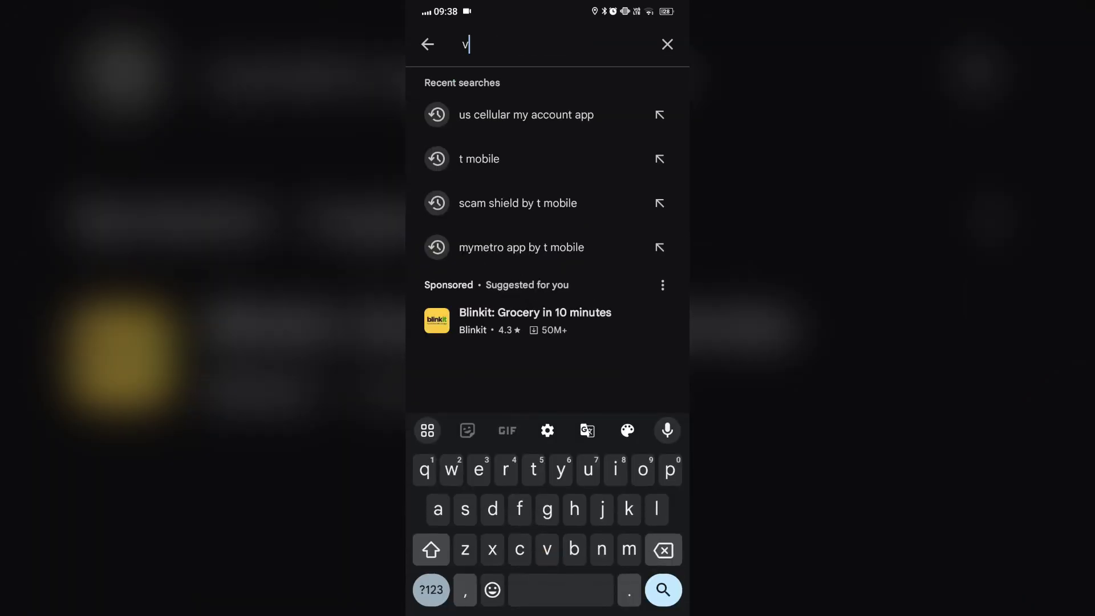
type("olt")
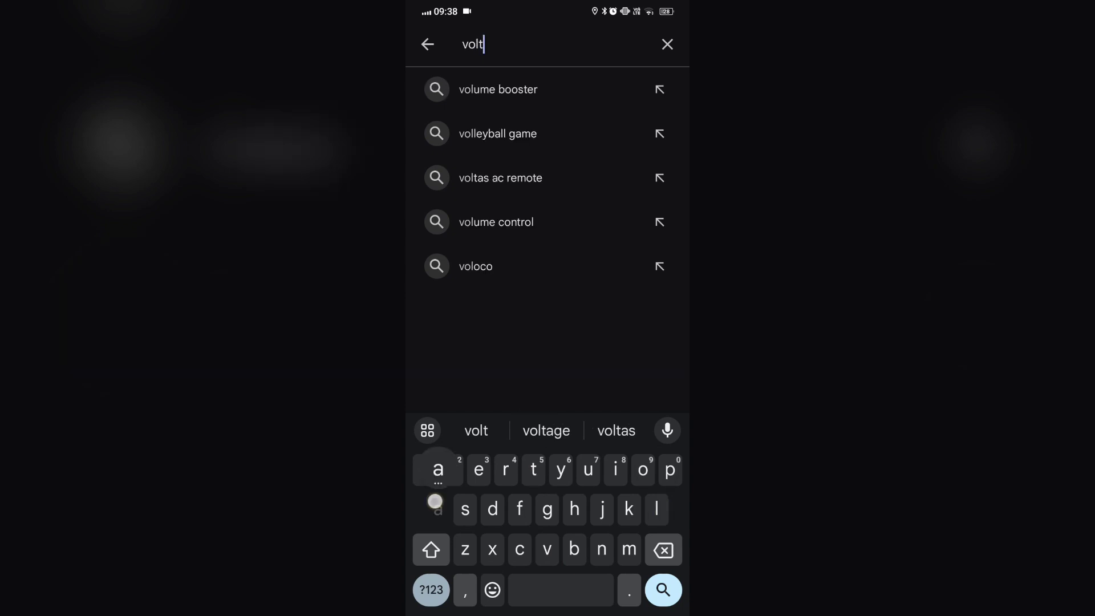
type("as")
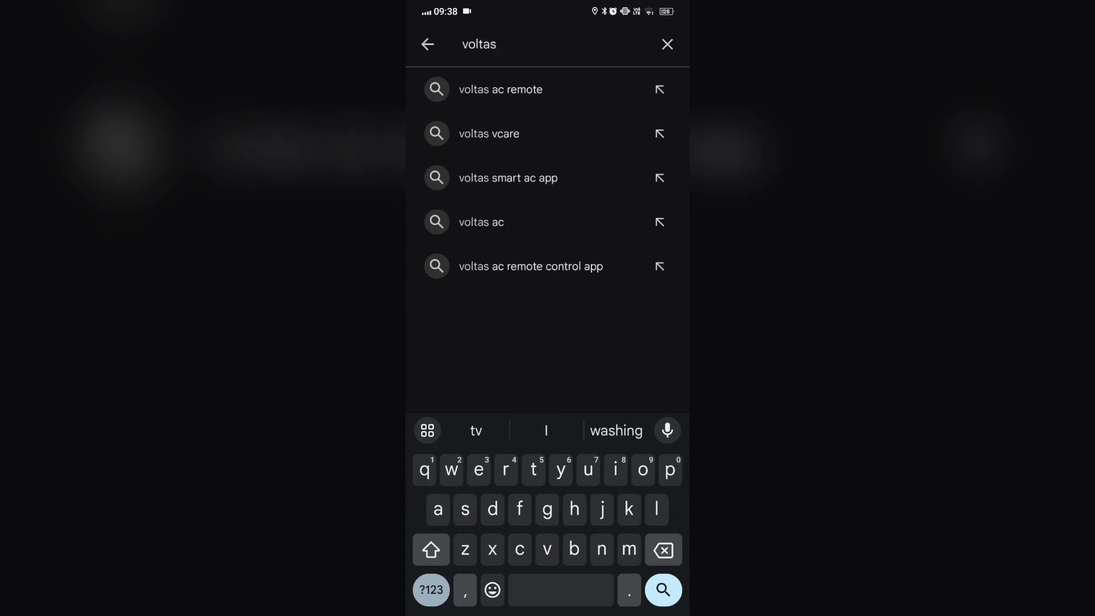
Search the Play Store for 'voltas smart ac app'
left_click(509, 177)
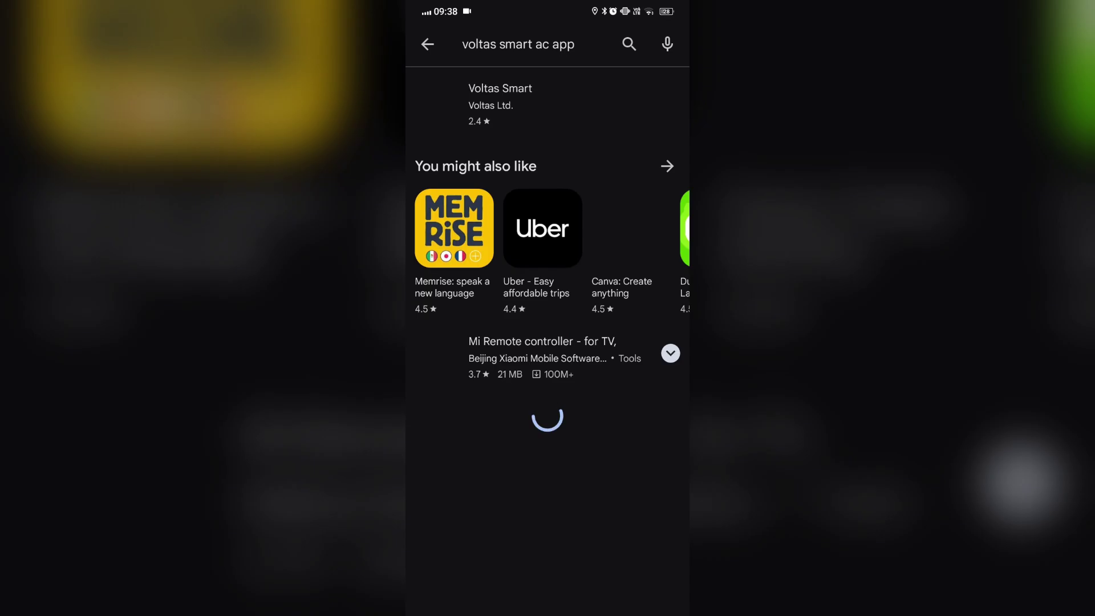
Install Voltas Smart by Voltas Ltd. from its store page
left_click(531, 103)
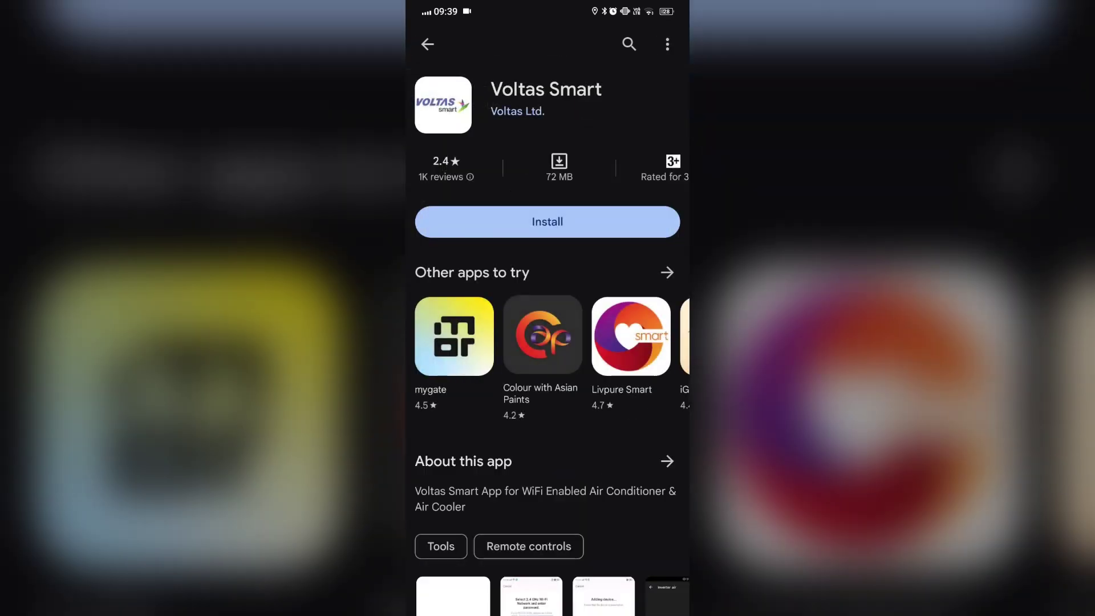
left_click(548, 222)
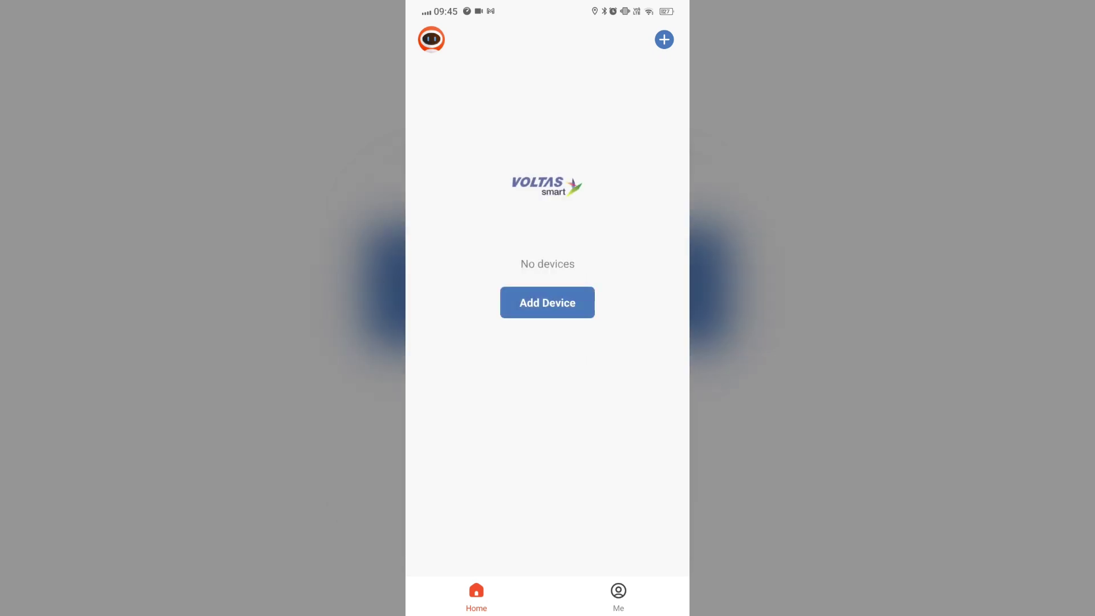
Start Add Device and allow location access while using the app
left_click(568, 298)
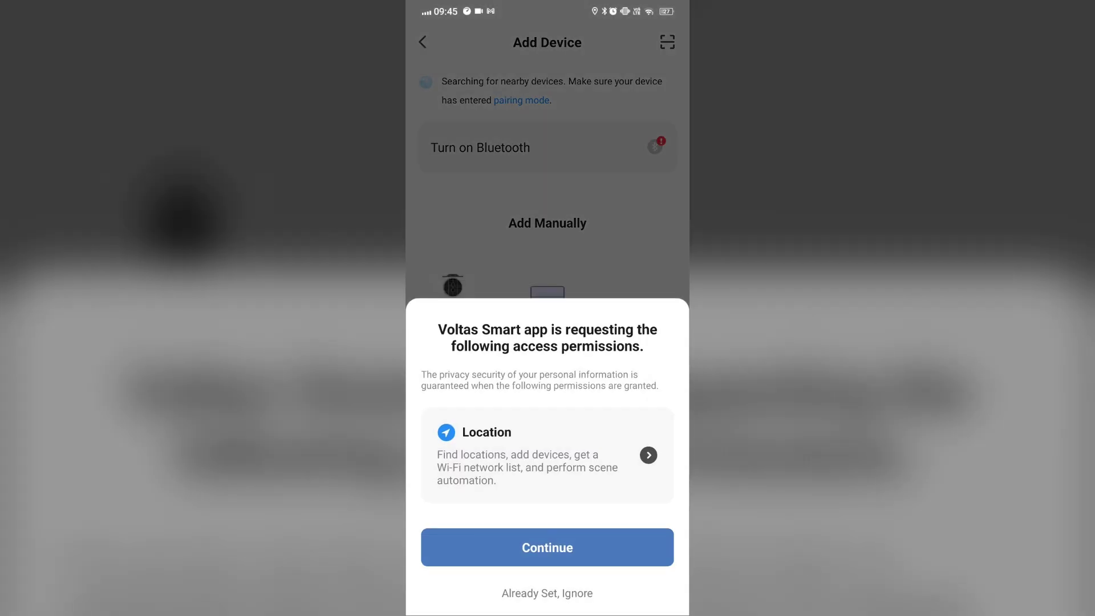
left_click(546, 548)
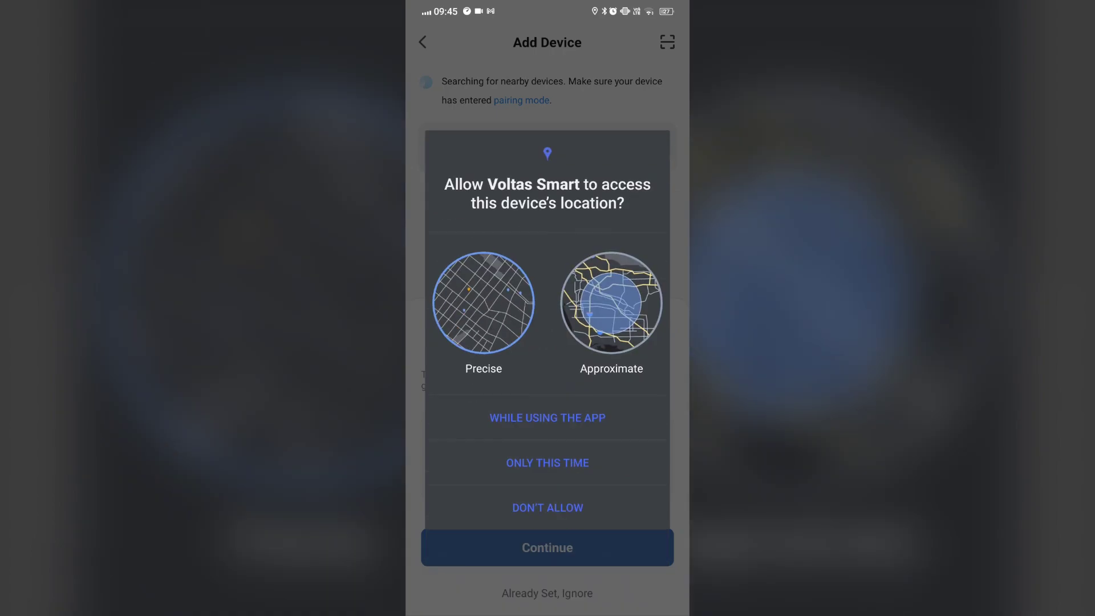
left_click(612, 411)
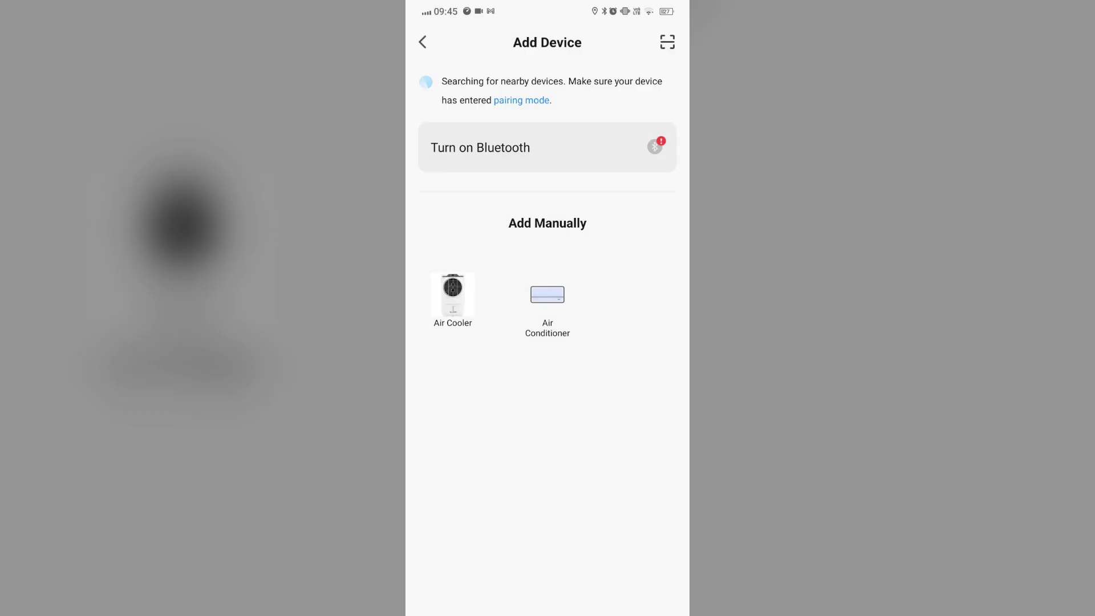
Choose Air Conditioner, confirm it has been reset, and continue to Wi-Fi setup
left_click(547, 308)
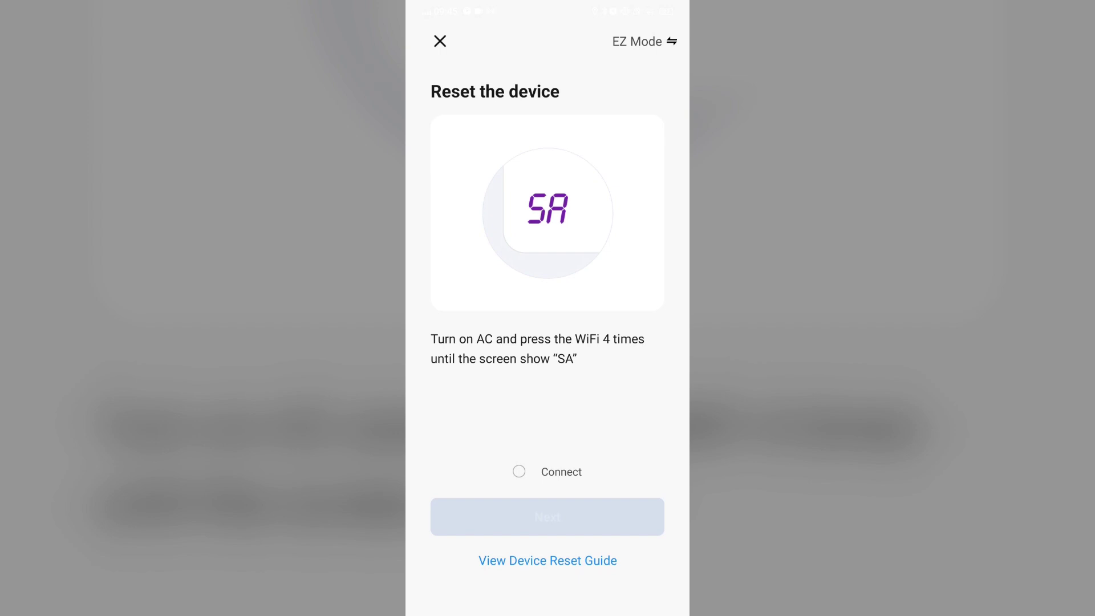
left_click(518, 472)
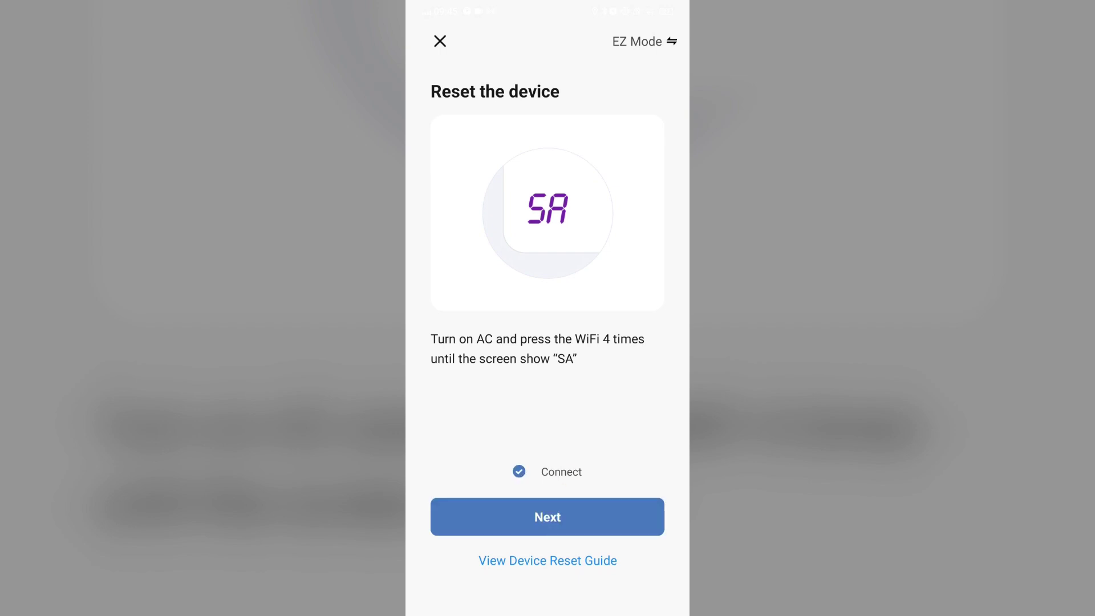
left_click(548, 517)
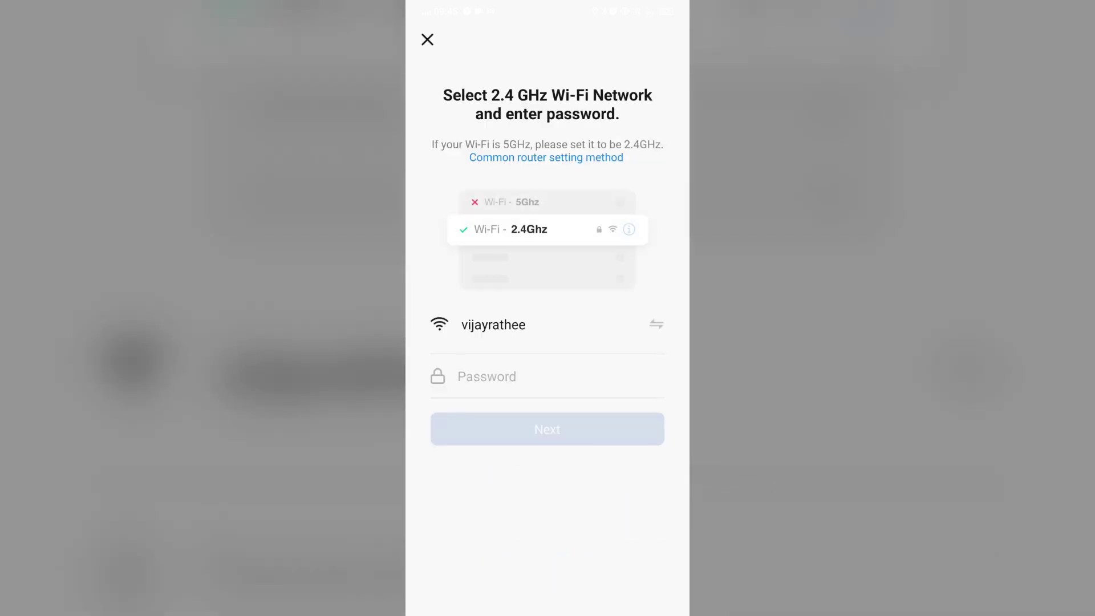